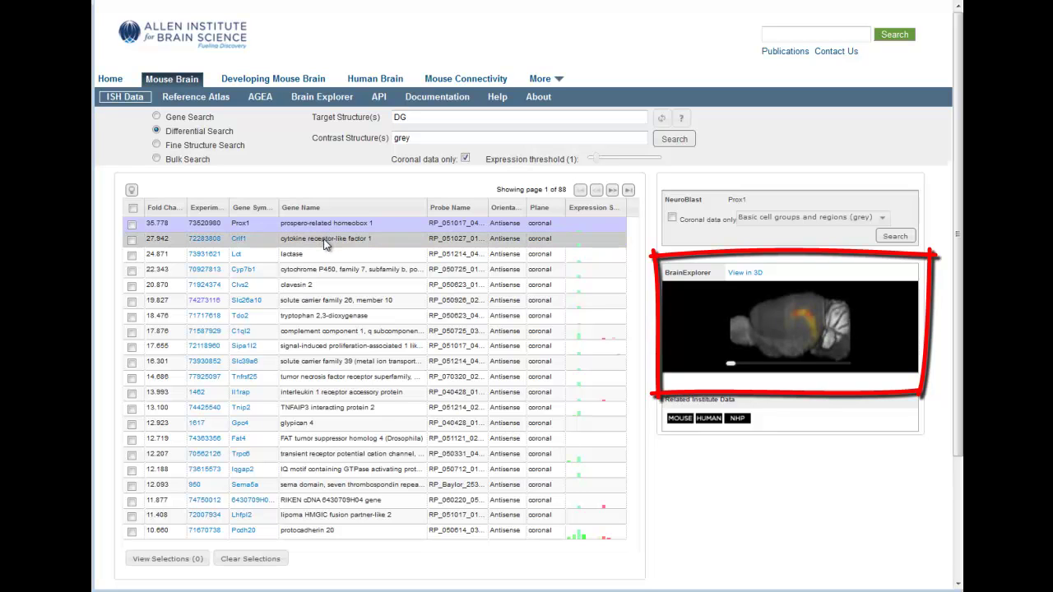
- Select Crlf1 in the DG-versus-grey results, after briefly previewing Lct, and view it in 3D
click(326, 241)
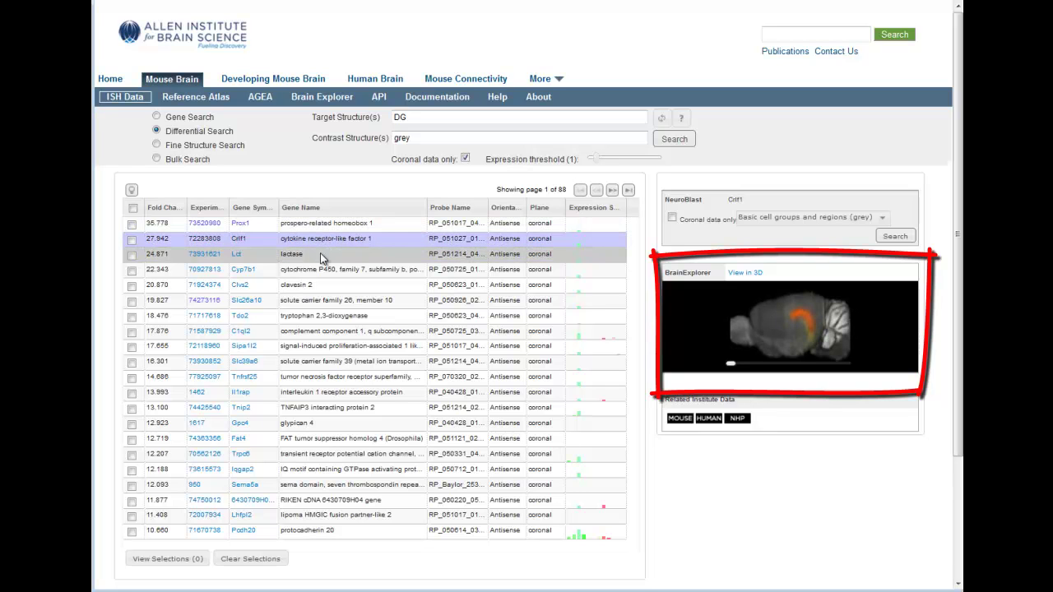
click(320, 252)
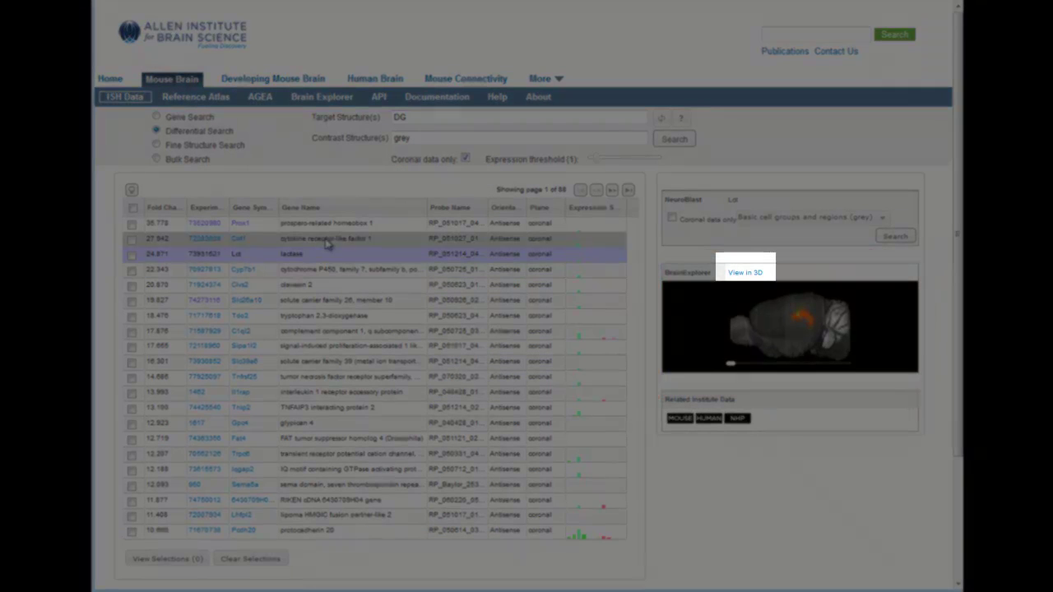
click(326, 240)
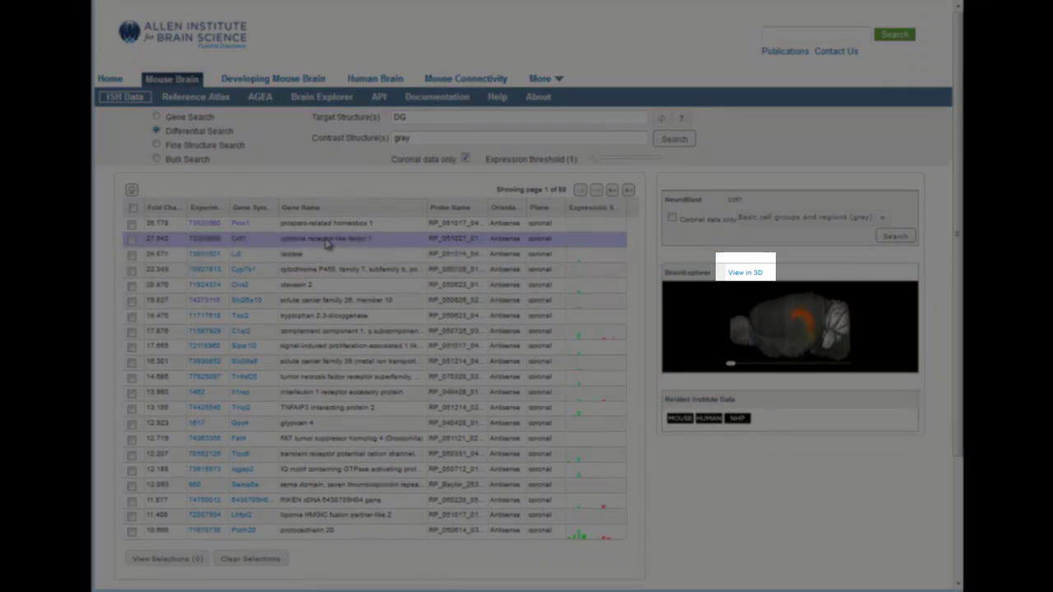
click(743, 273)
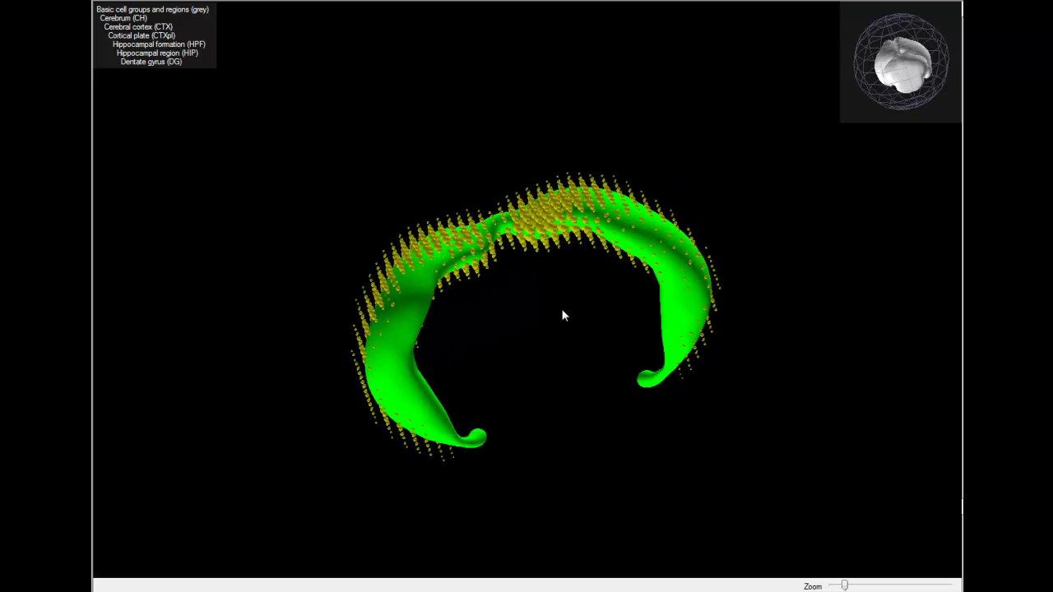
- Probe Crlf1 voxels, including Field CA1 and the dentate gyrus, for their expression details
click(592, 227)
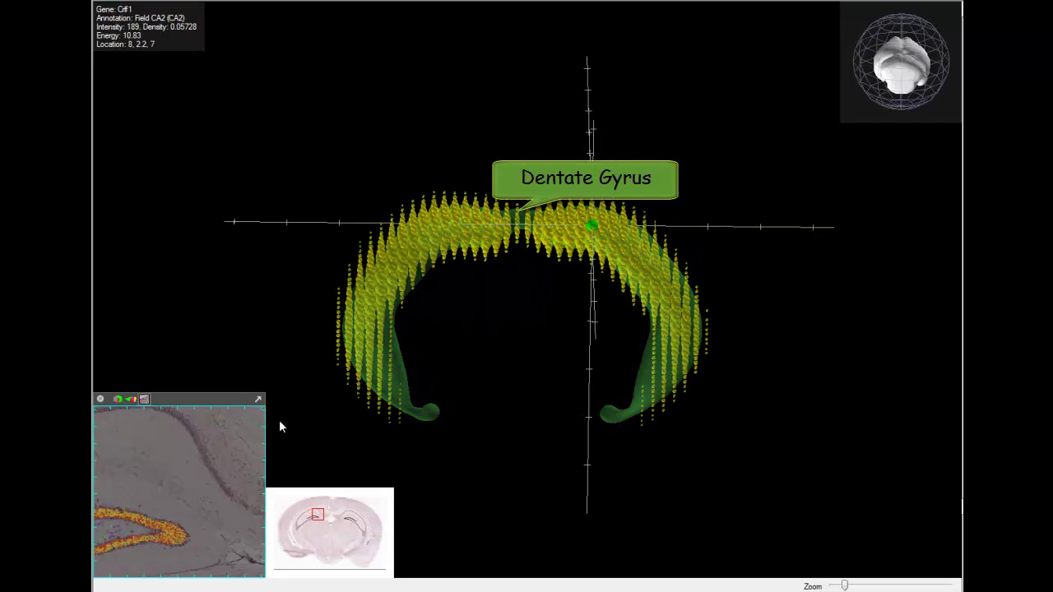
click(555, 235)
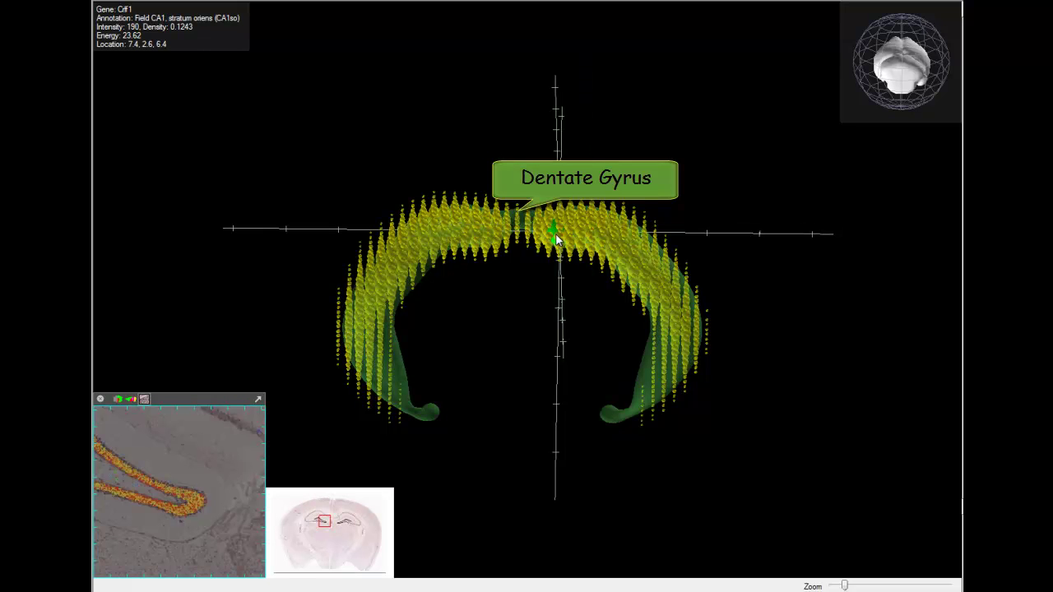
click(634, 250)
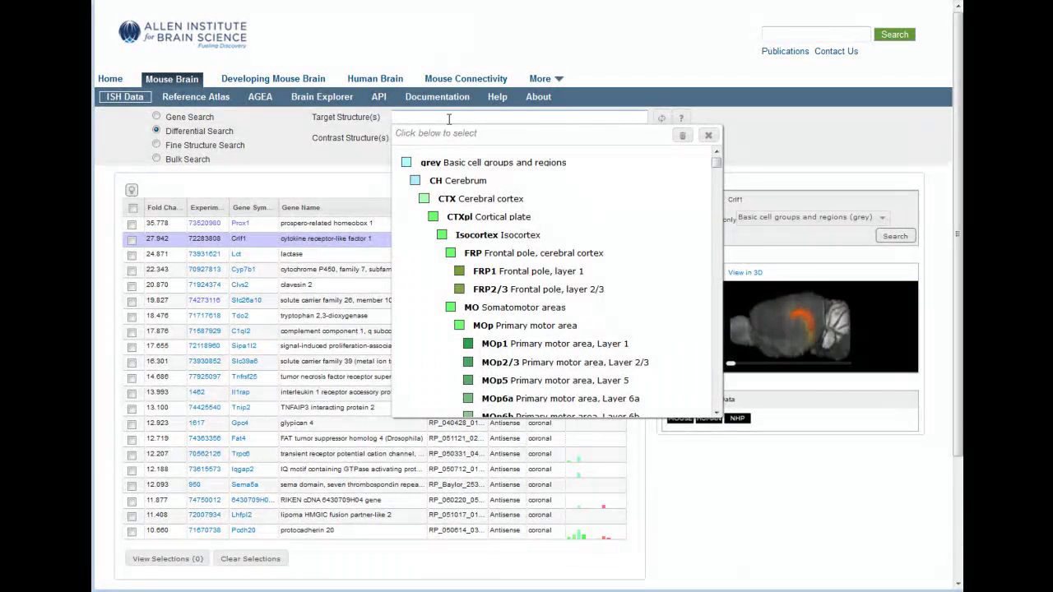
- Rerun the differential search with Field CA3 as the target structure
text(c)
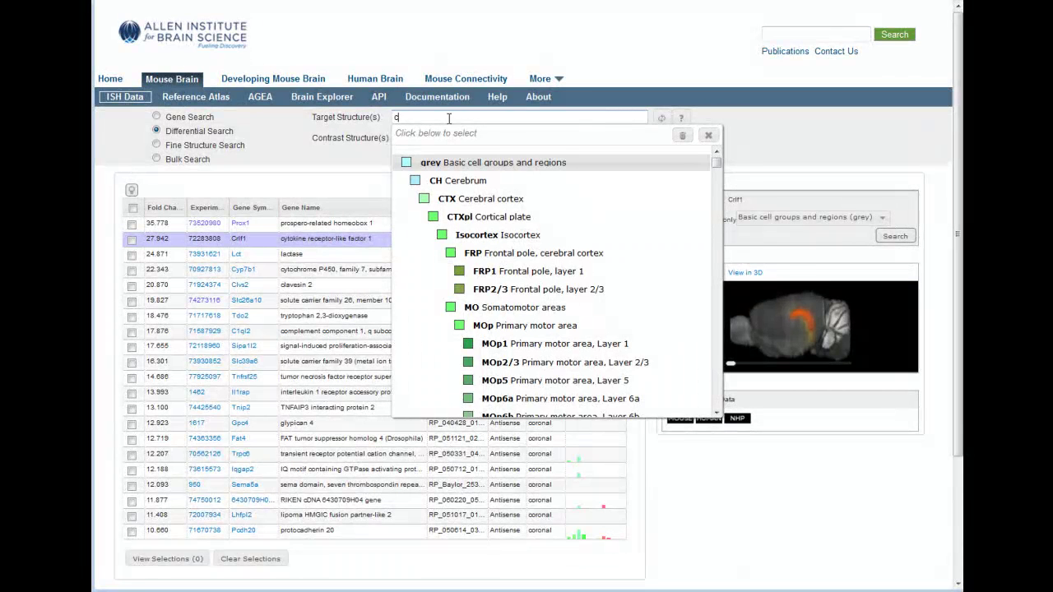
text(a3)
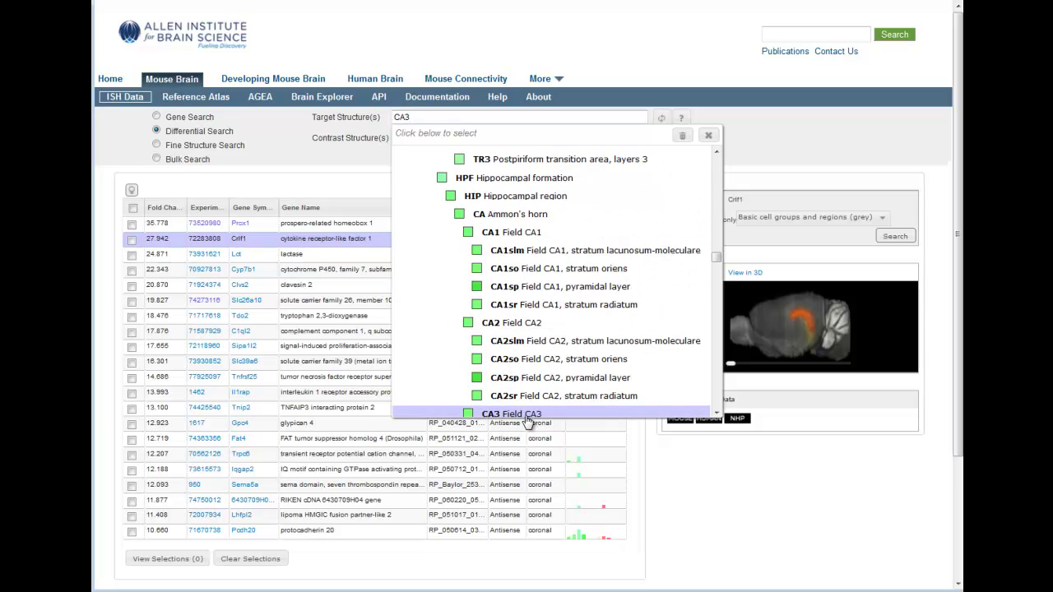
click(709, 137)
click(675, 139)
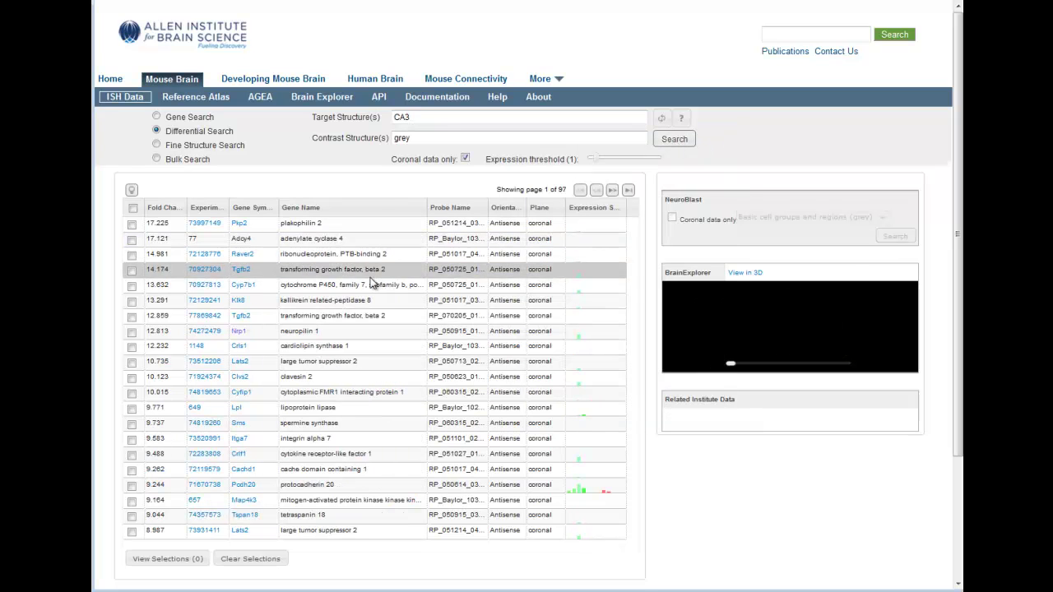
- Preview Cyp7b1's expression, turn it to a front view, and open it in 3D
click(344, 286)
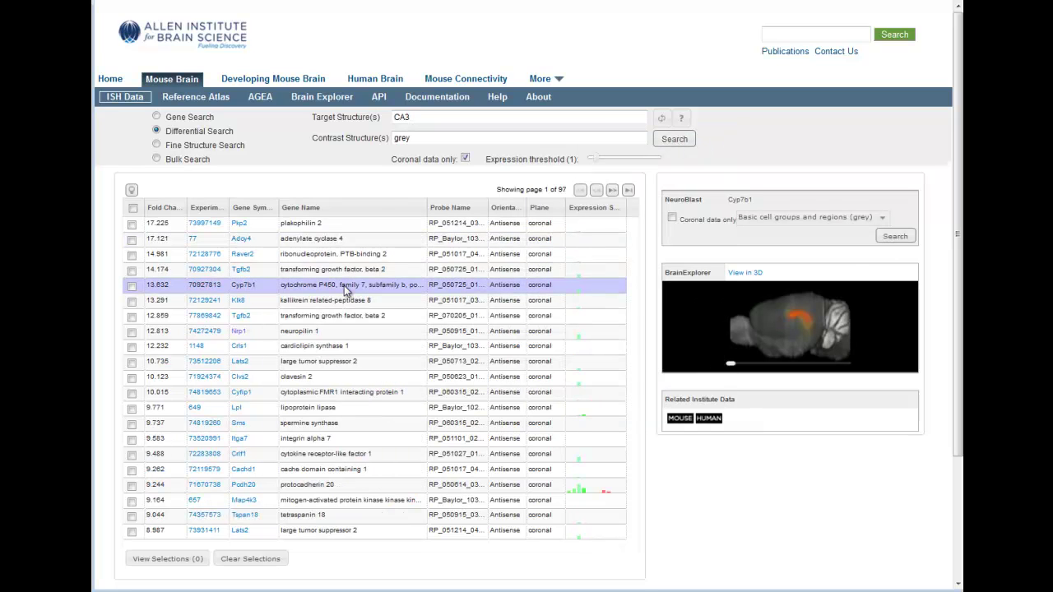
drag(729, 366, 766, 368)
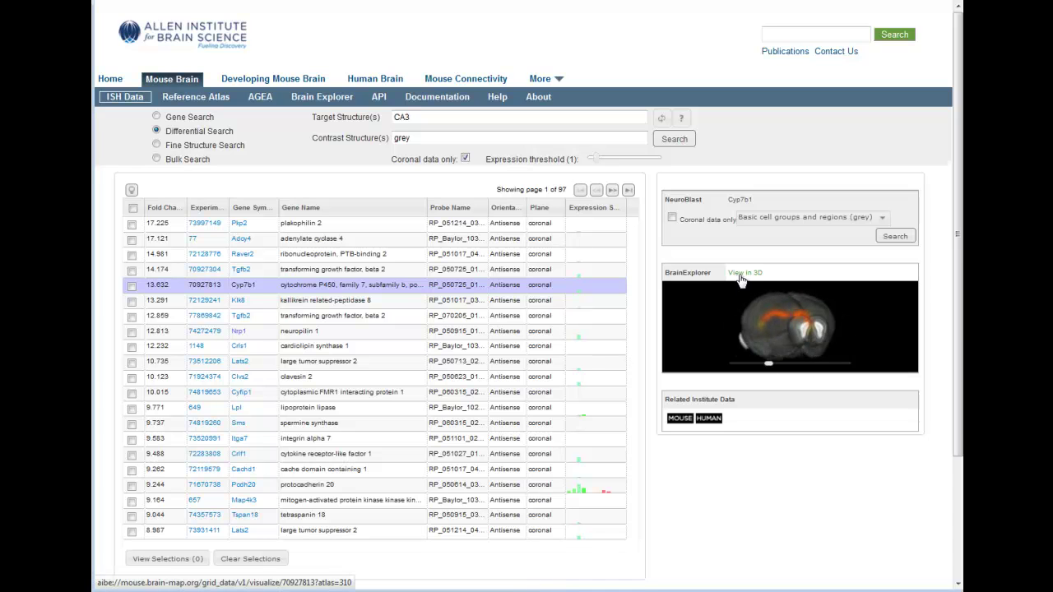
click(742, 273)
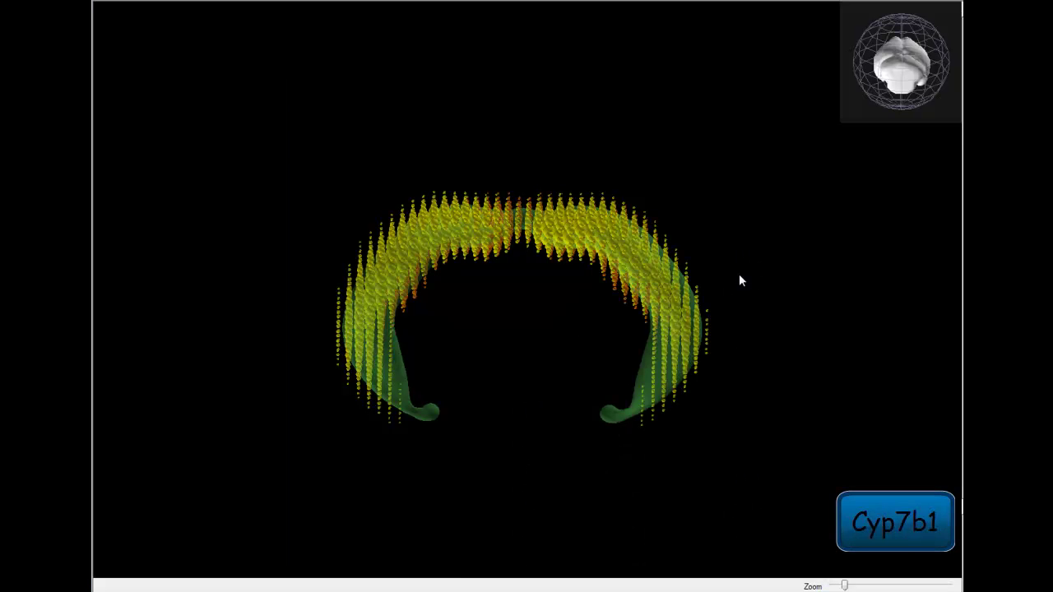
- Rotate the Cyp7b1 hippocampal model, then return it to a symmetric front view
drag(658, 261, 435, 308)
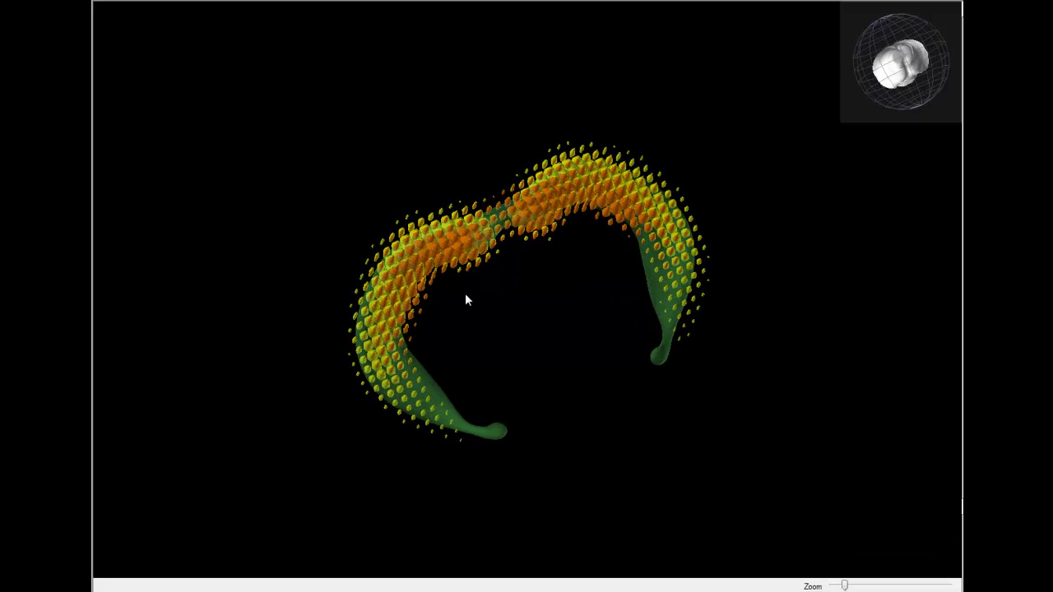
drag(645, 223, 687, 299)
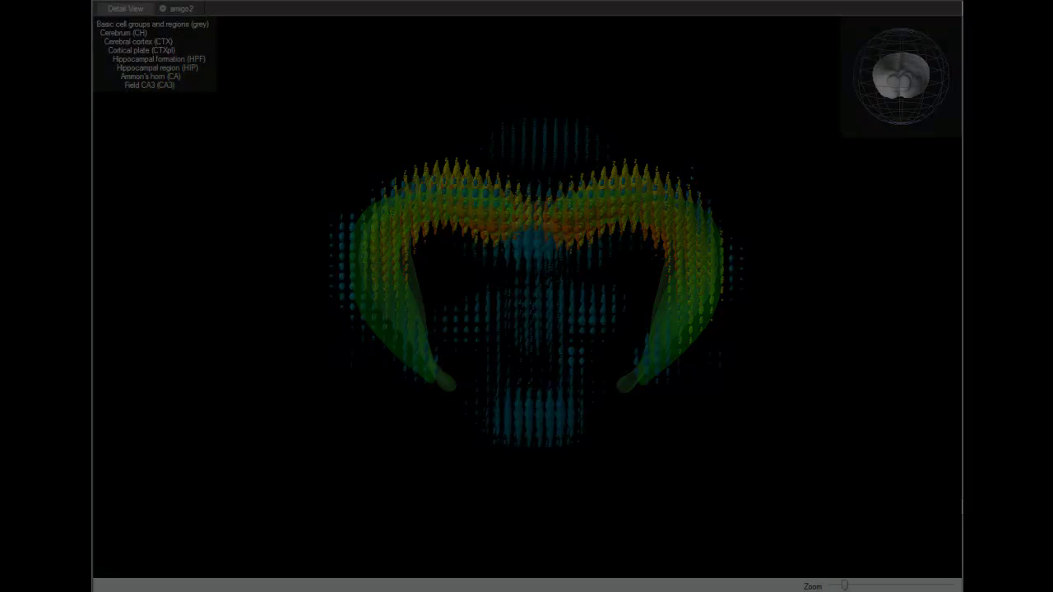
- Rotate the Amigo2 model and probe voxels in Field CA3, accessory olfactory bulb and lateral habenula
mouse_move(706, 248)
mouse_down()
mouse_move(586, 277)
mouse_move(754, 212)
mouse_move(723, 240)
mouse_up()
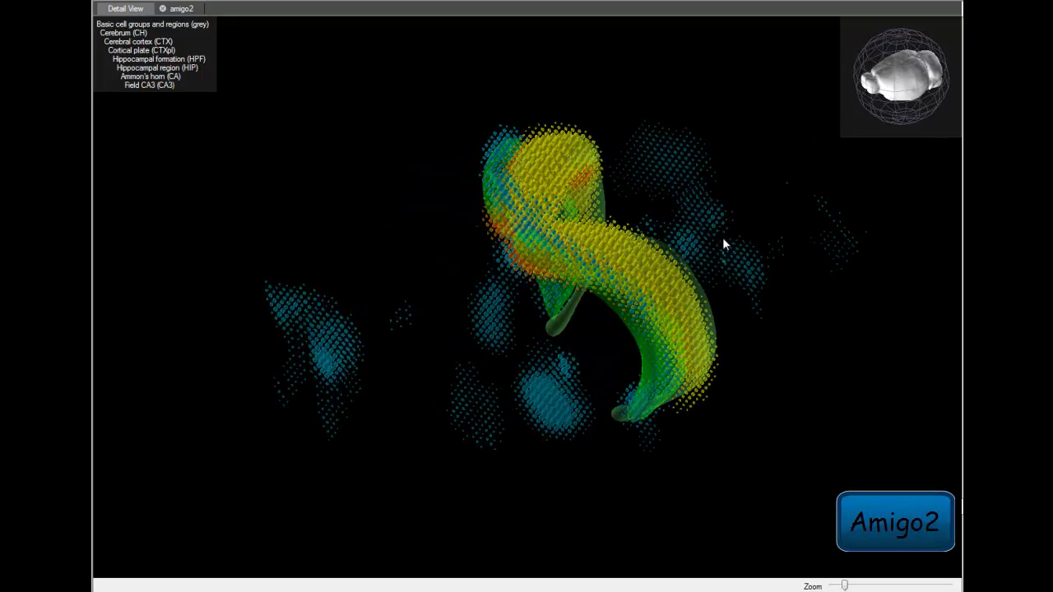
drag(526, 245, 546, 217)
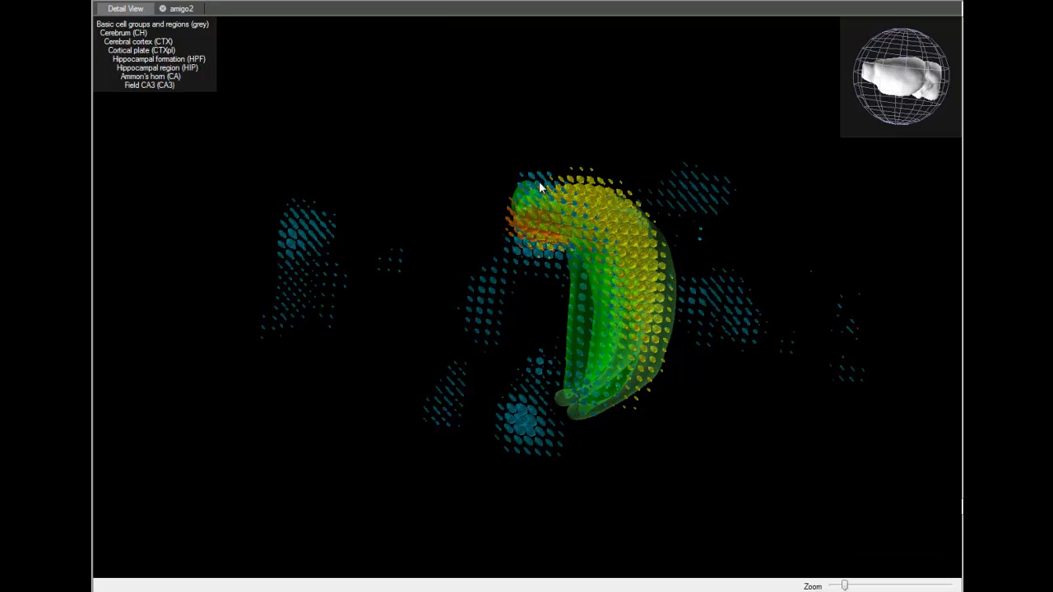
click(549, 184)
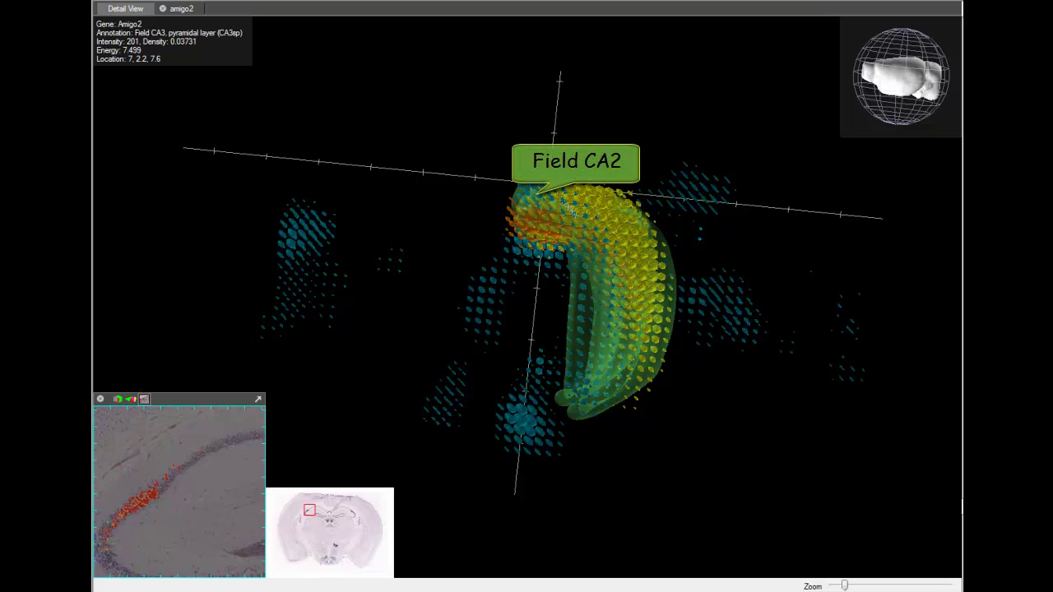
drag(765, 237, 601, 221)
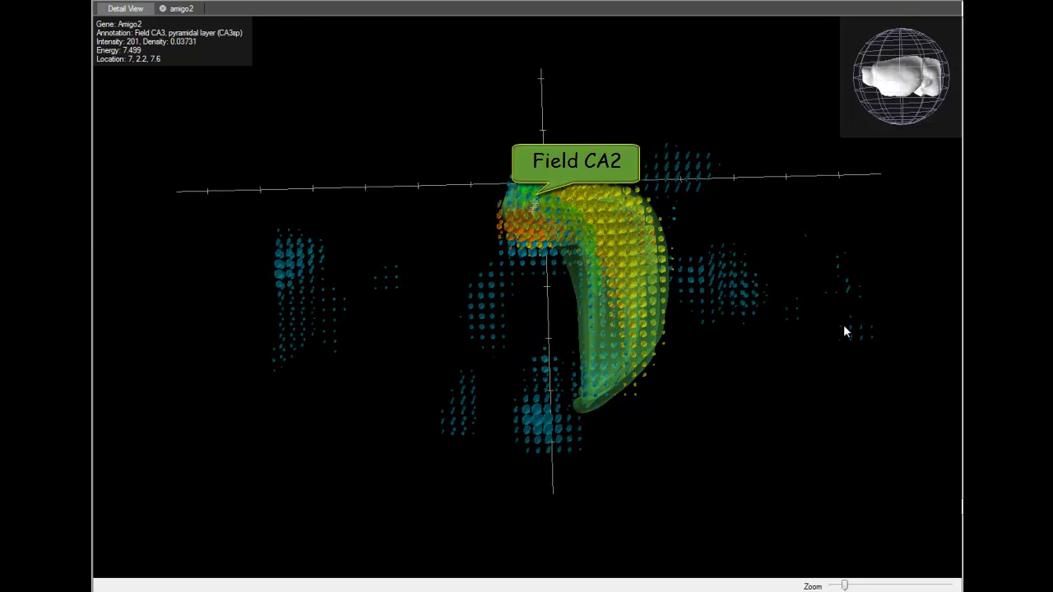
click(278, 278)
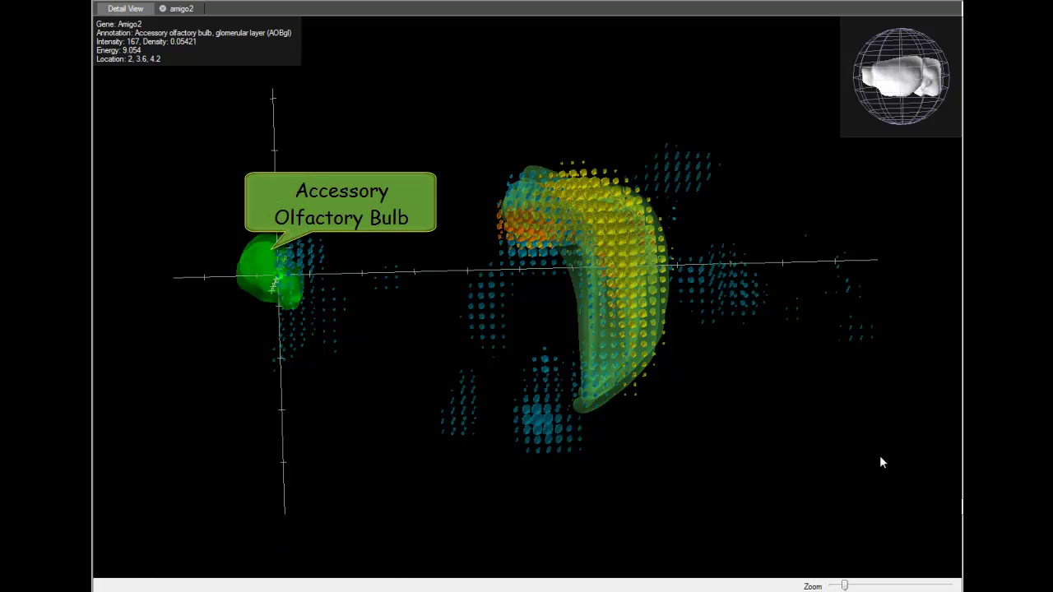
click(520, 257)
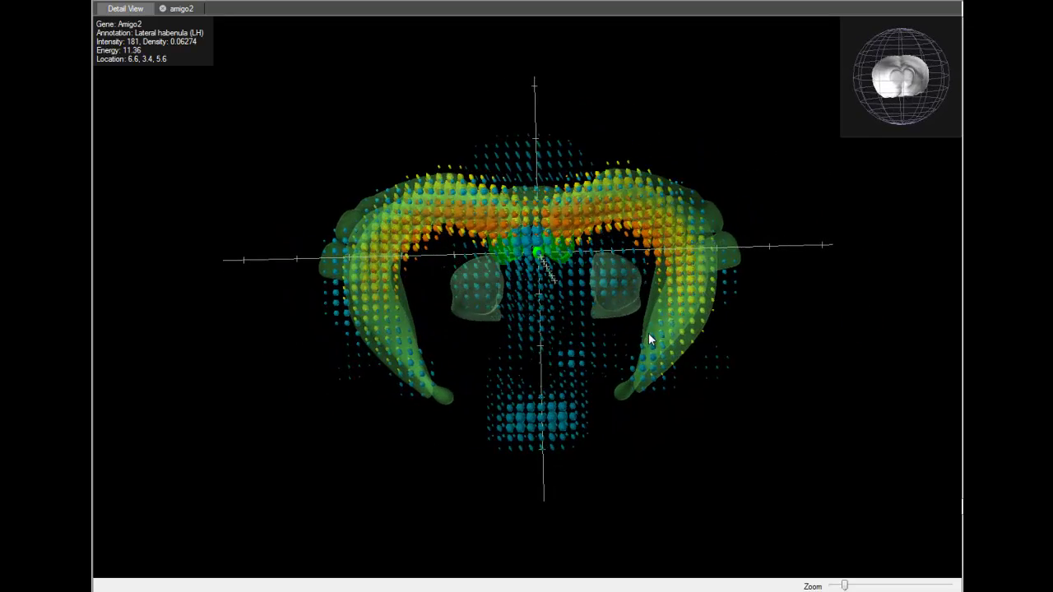
- Probe Amigo2 expression at the ventromedial hypothalamus and near the superior colliculus
click(551, 417)
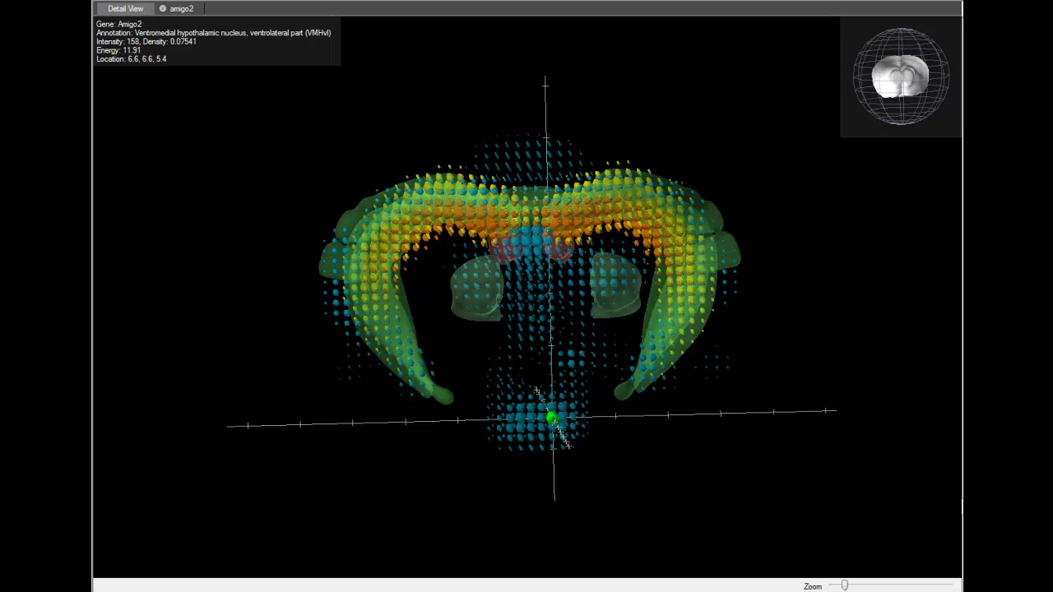
drag(959, 253, 836, 261)
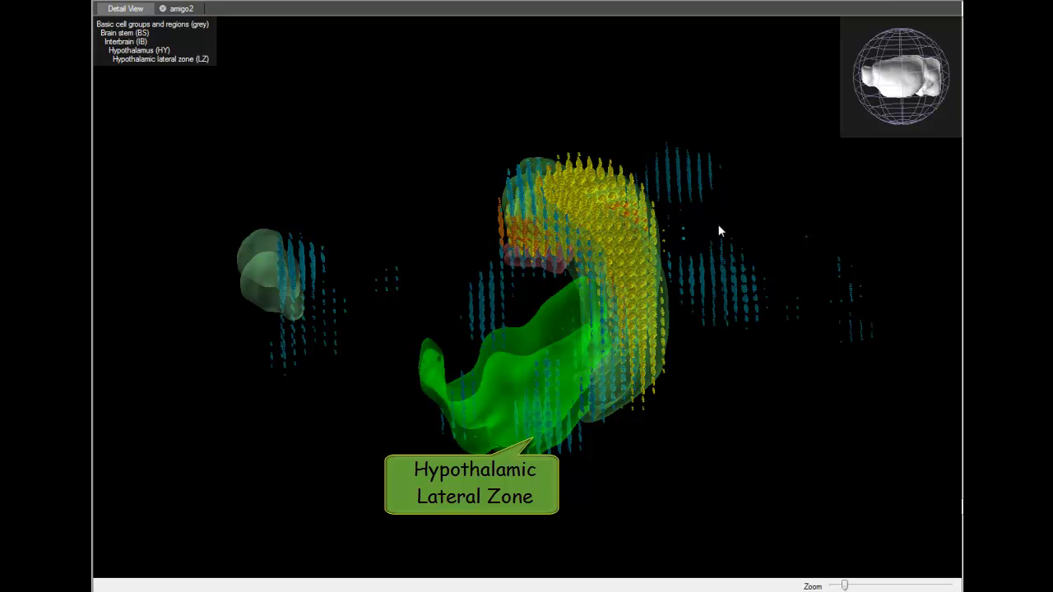
click(690, 174)
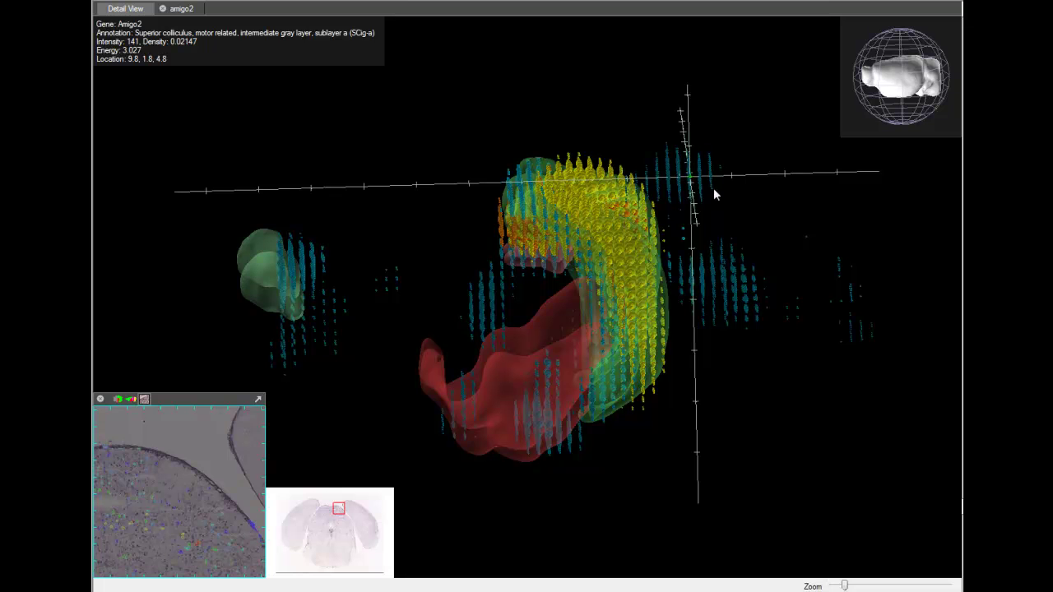
- Zoom and rotate the Gpr161 model, then probe a voxel in Field CA1
scroll(884, 259, up, 2)
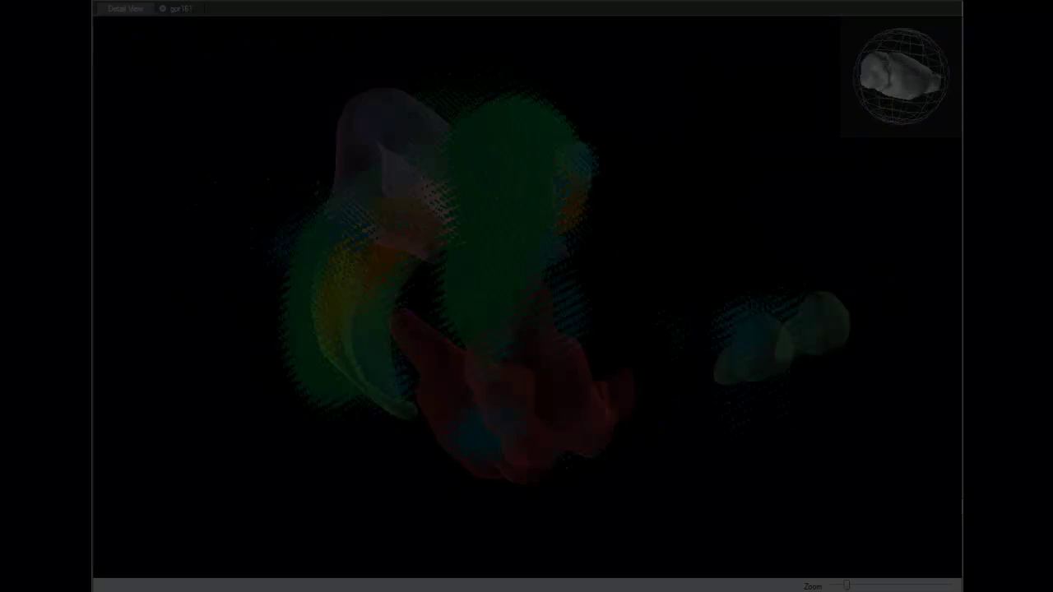
drag(565, 231, 671, 323)
click(311, 304)
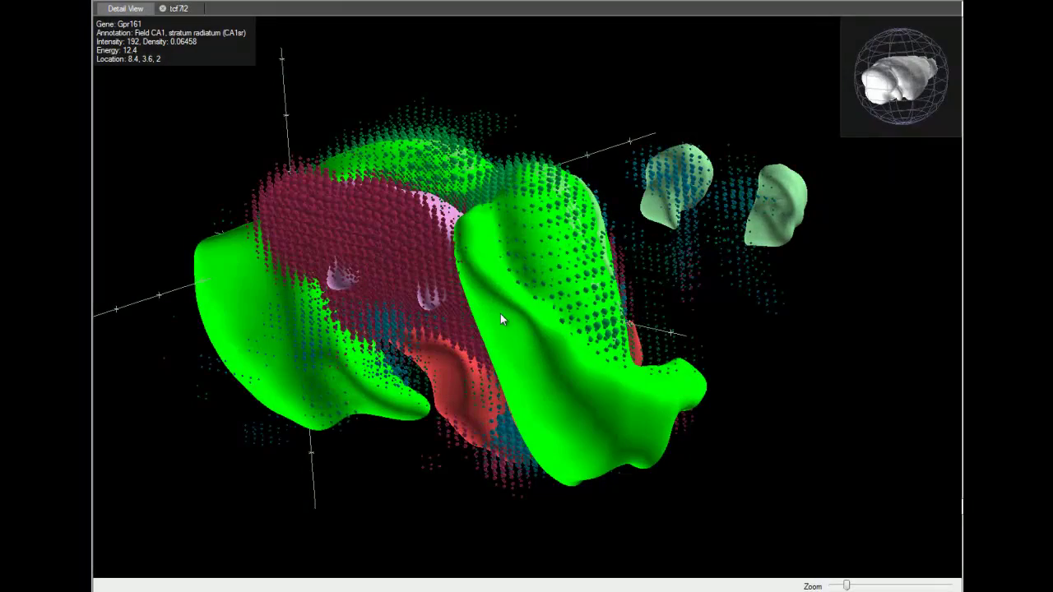
- Probe Tcf7l2 at the inferior colliculus, then rotate and probe the ventral thalamus (GENv)
click(357, 227)
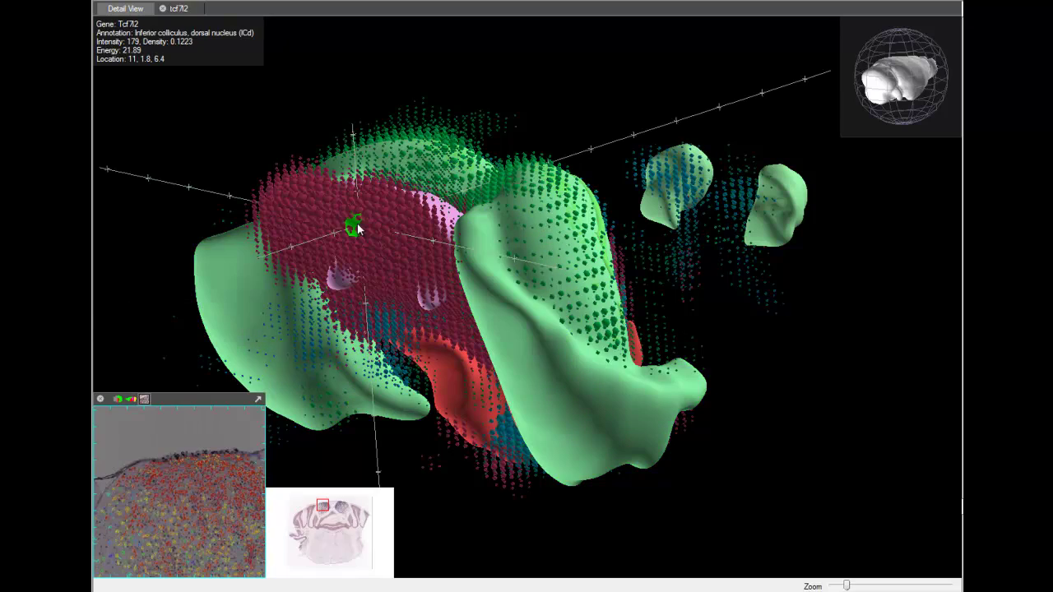
drag(555, 324, 423, 234)
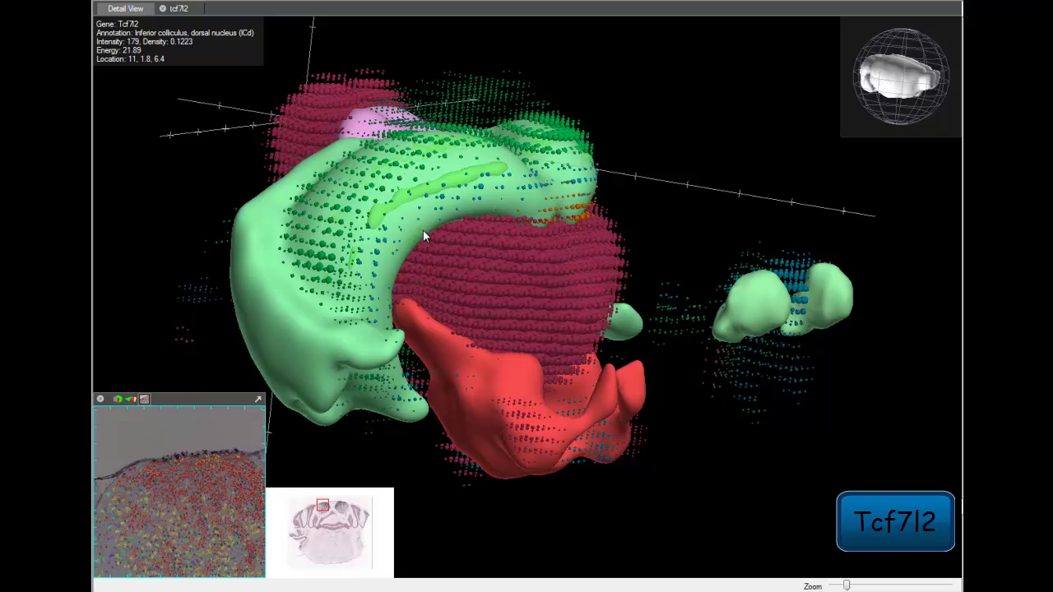
click(513, 282)
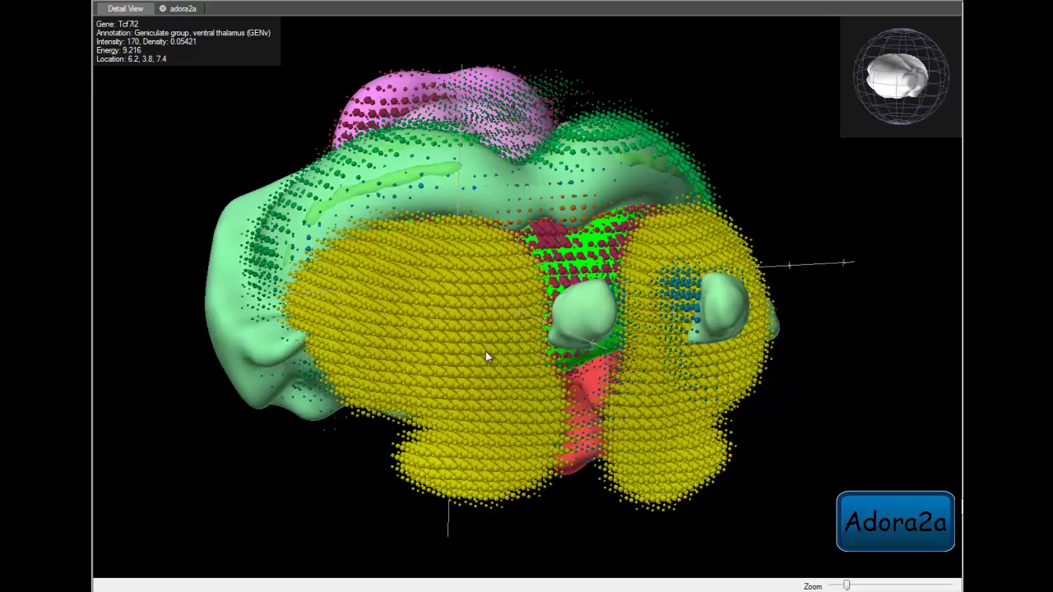
- Rotate the Adora2a model around the ventral striatum to face the front
drag(485, 352, 617, 322)
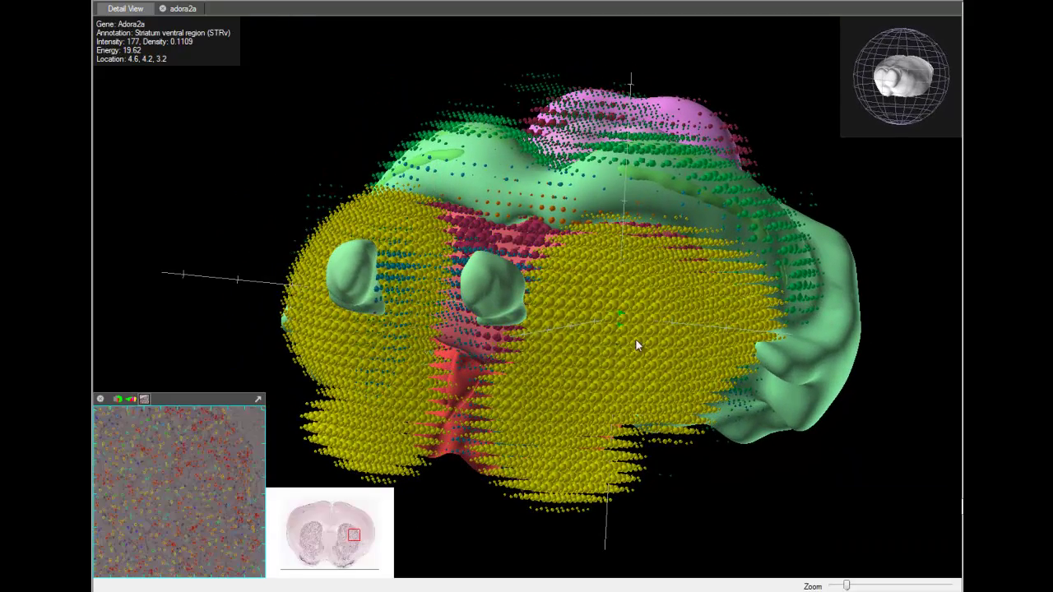
mouse_move(690, 327)
drag(690, 326, 788, 263)
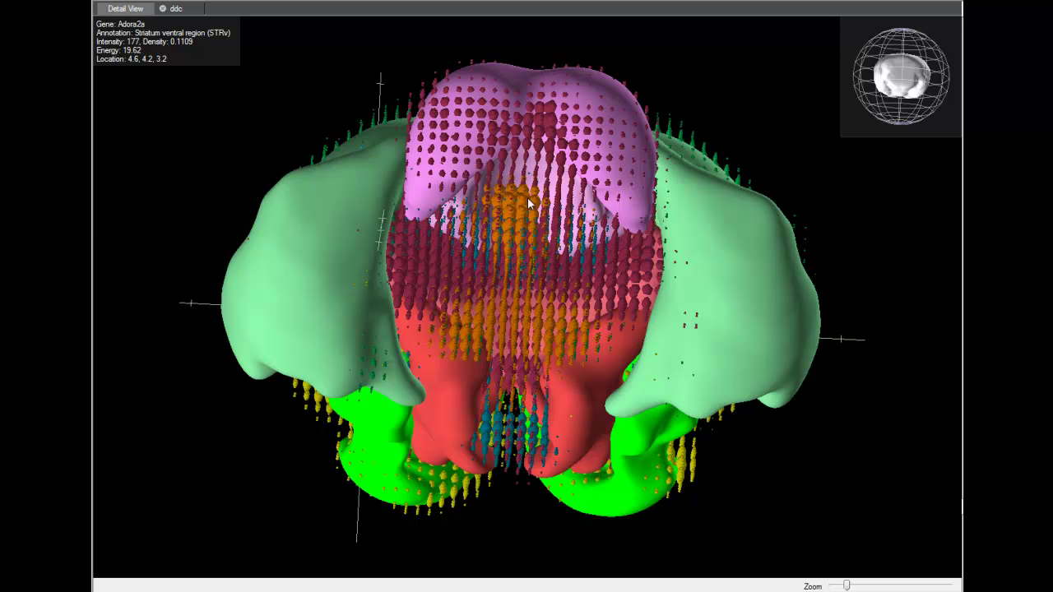
- Probe Ddc at the precommissural nucleus and midbrain, then rotate to view from below
click(521, 199)
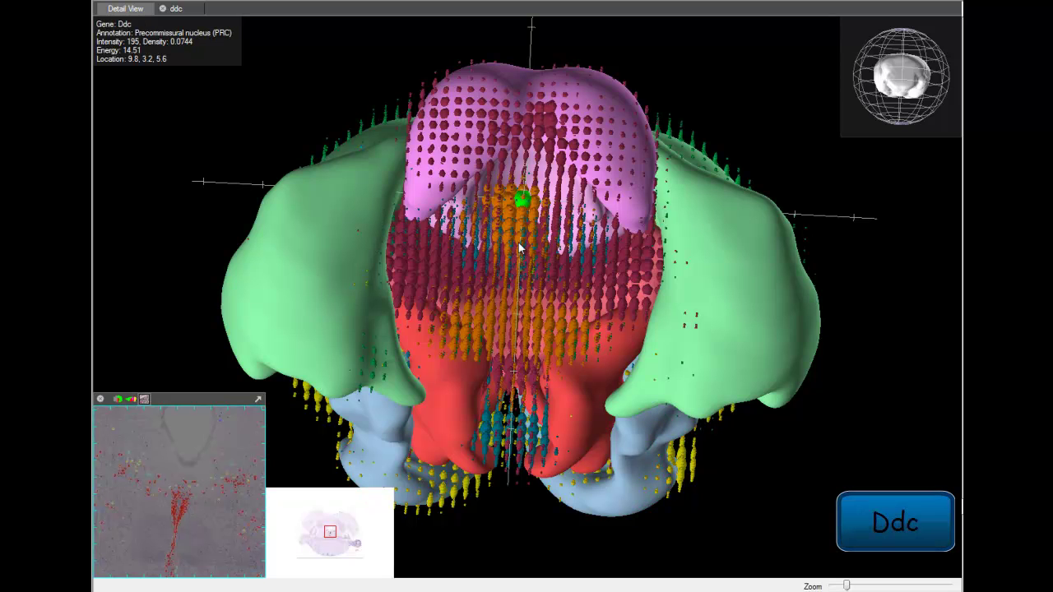
click(477, 331)
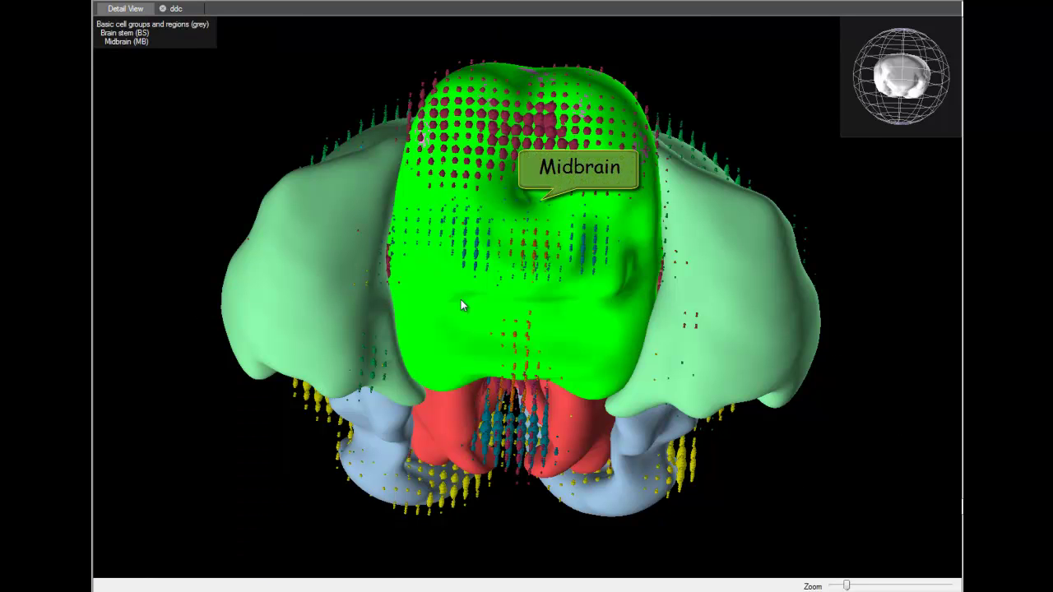
drag(429, 235, 505, 256)
drag(384, 288, 526, 308)
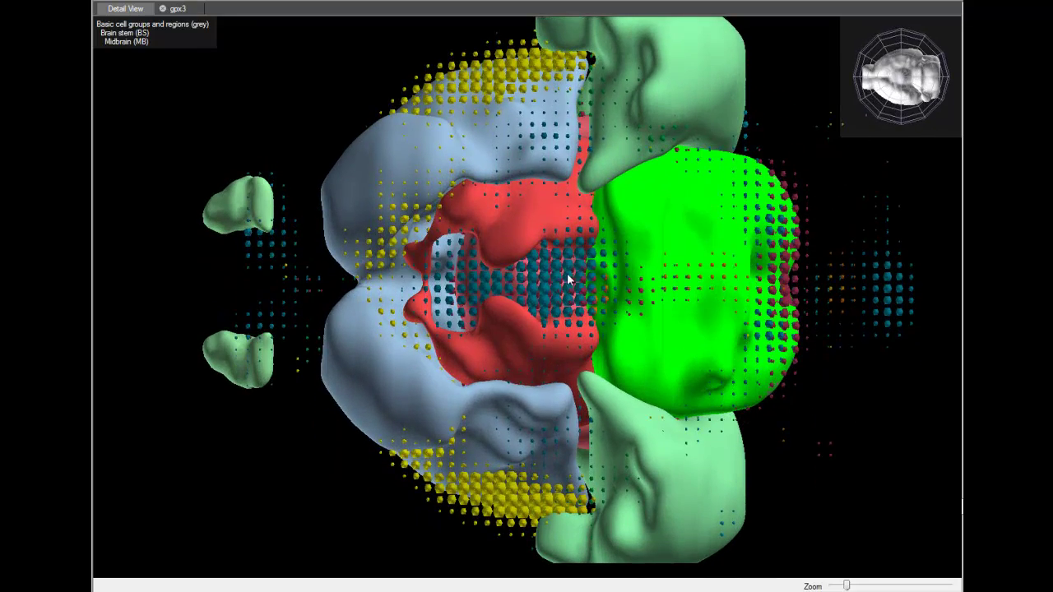
- Probe Gpx3 expression at the brain's base and the vascular organ of the lamina terminalis
click(543, 278)
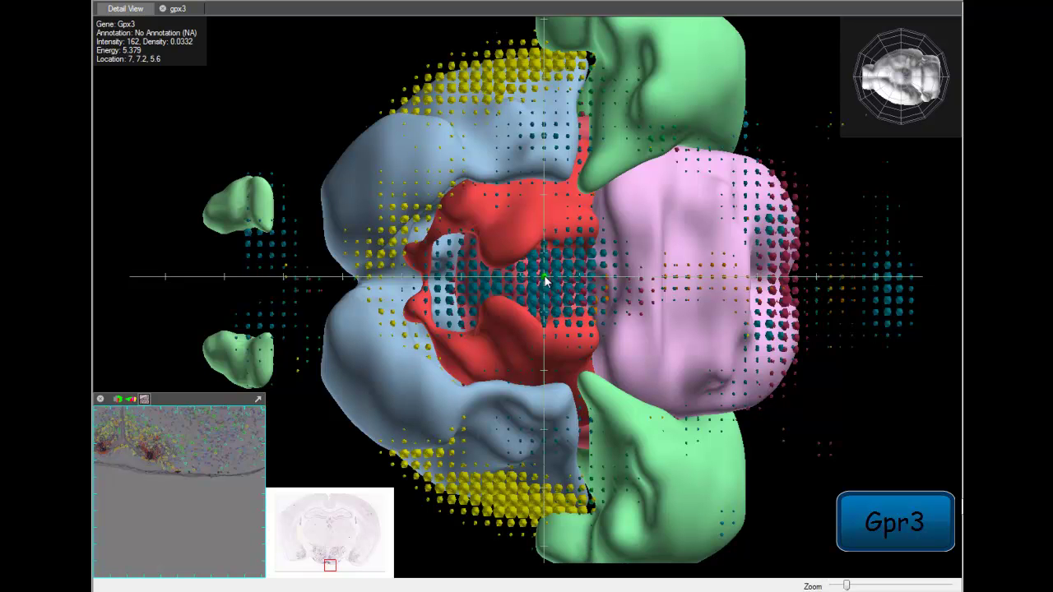
click(461, 267)
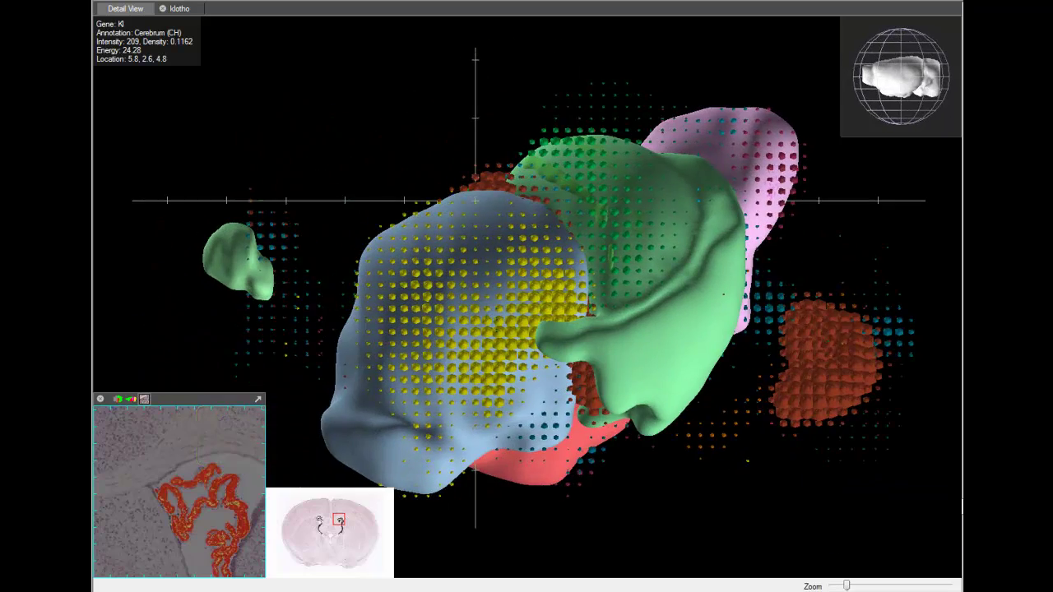
- Probe two Kl expression voxels near the ventricles, landing on basolateral amygdala at energy 23.01
click(833, 391)
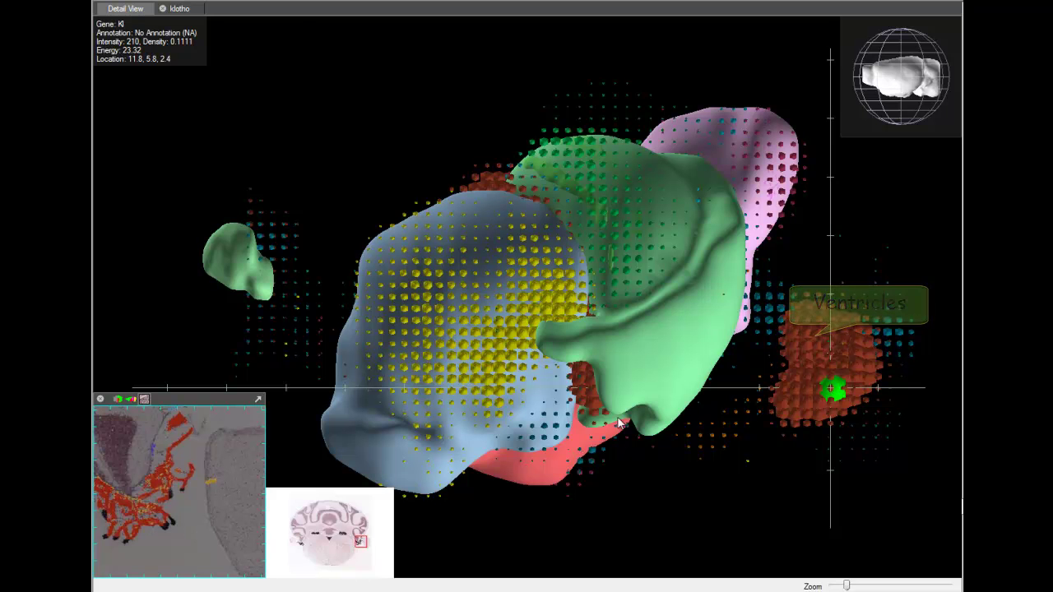
click(595, 393)
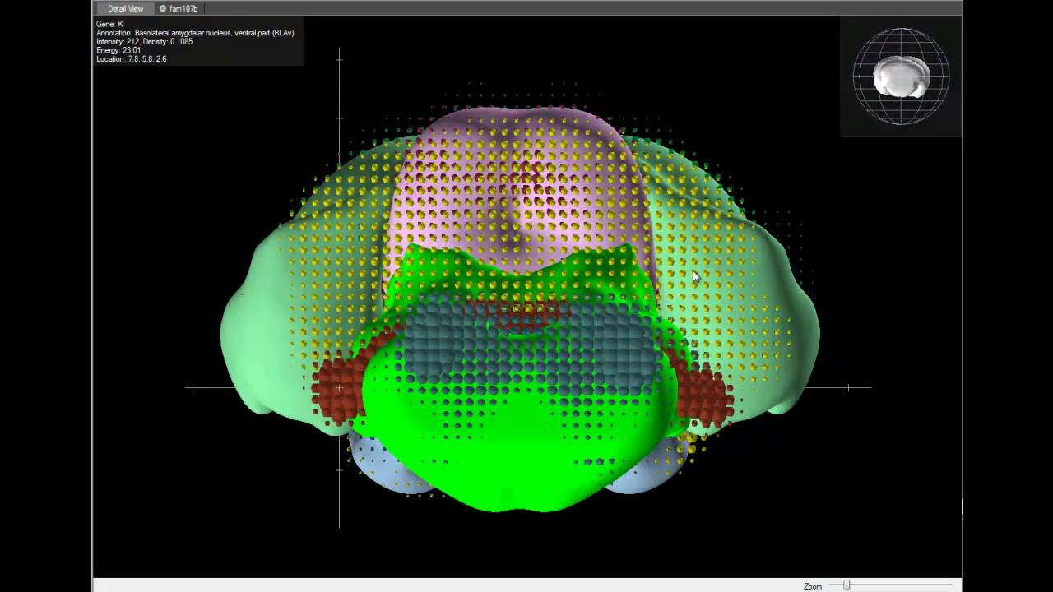
- Rotate the Fam107b model to probe Crus 2, then probe Ndst4 at the taenia tecta (energy 4.486)
drag(692, 271, 521, 282)
drag(712, 265, 598, 280)
click(202, 222)
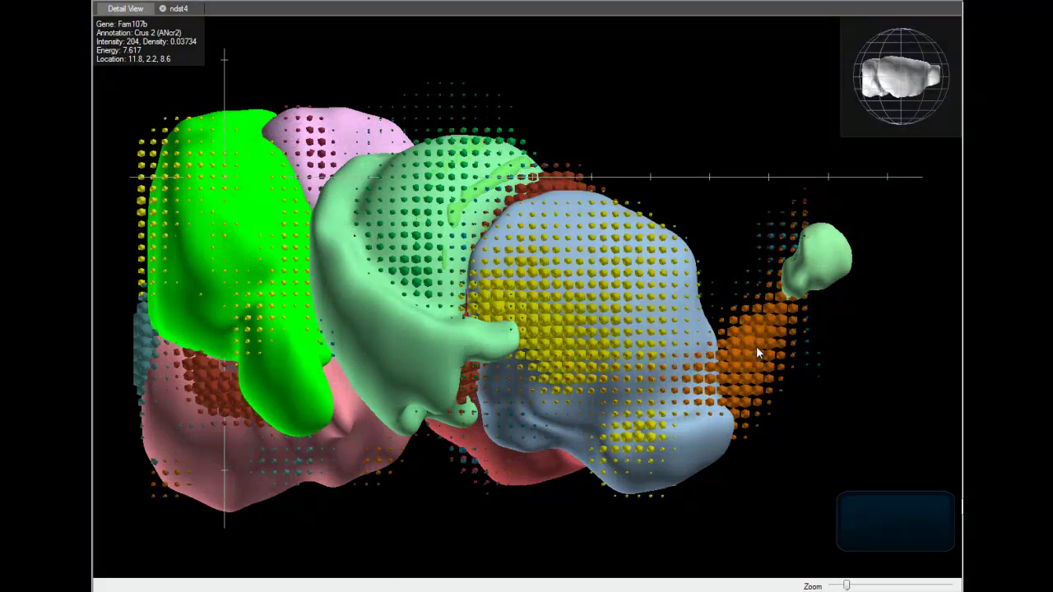
click(756, 342)
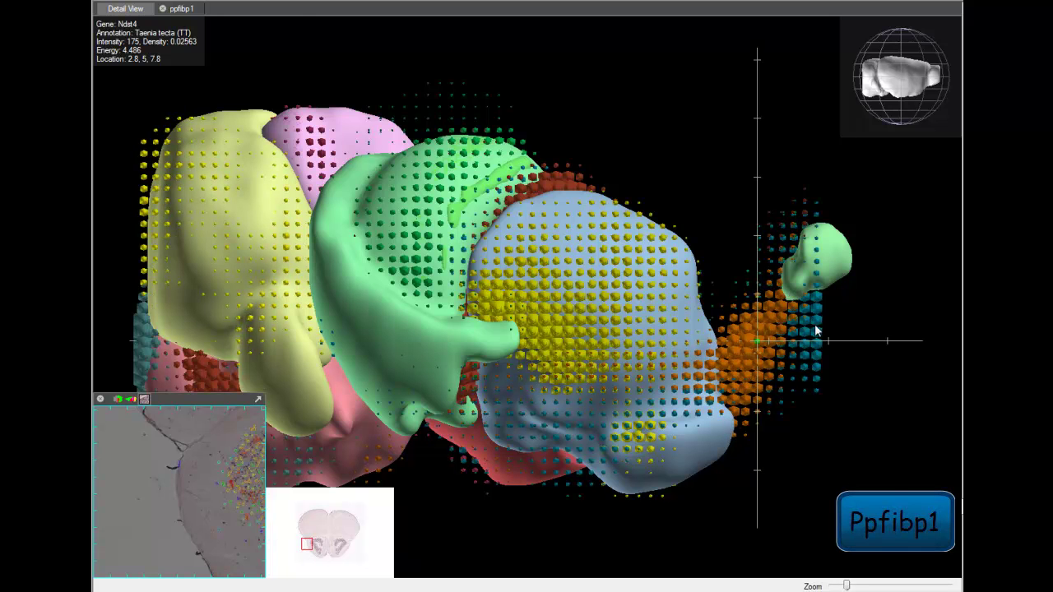
- Probe MOBipl voxels in the Ppfibp1 and Doc2g models, reading Doc2g energy 11.11
click(804, 334)
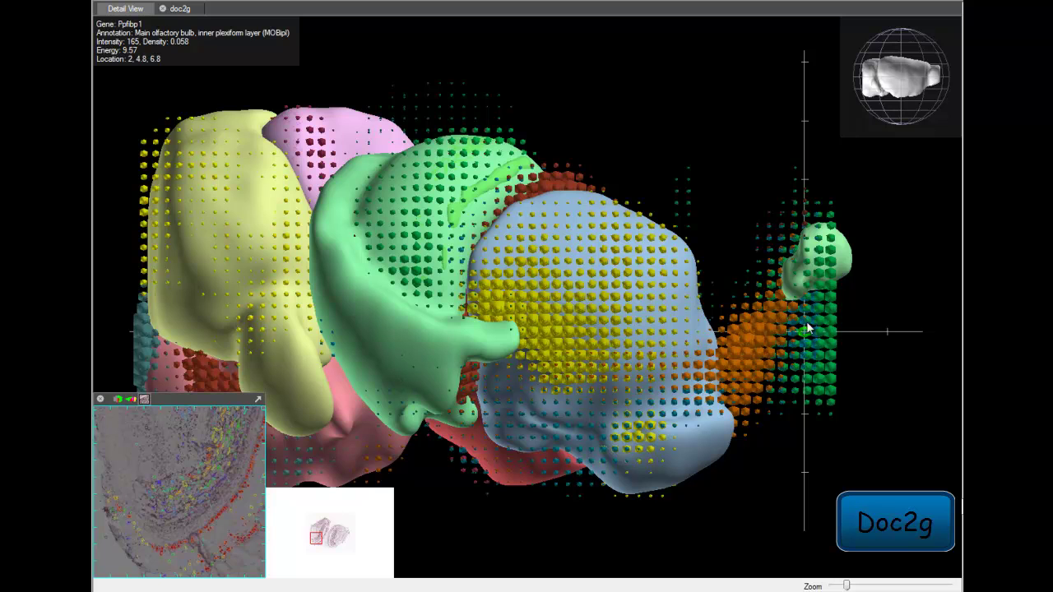
click(829, 359)
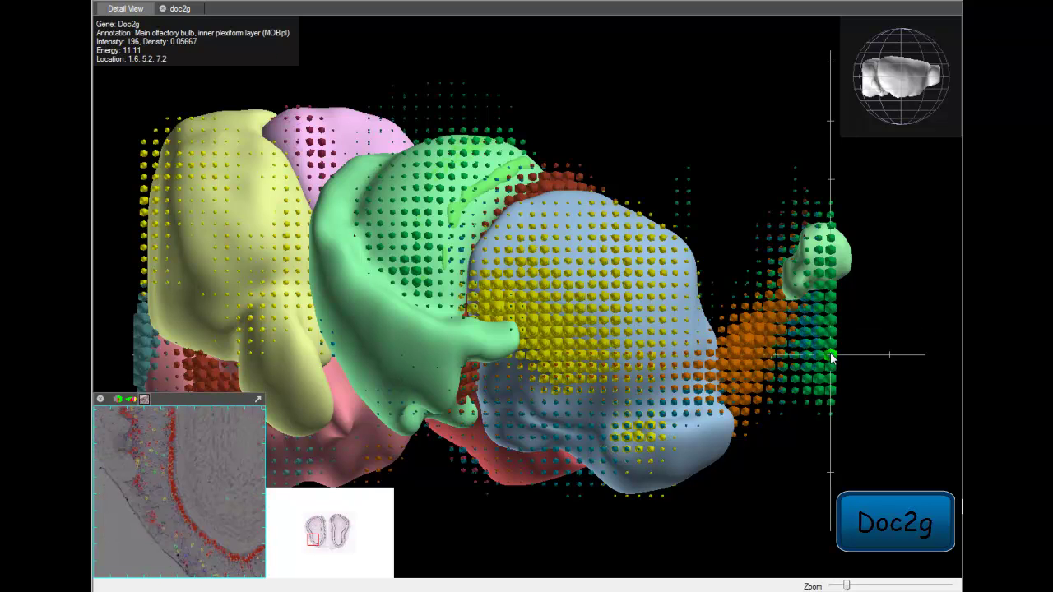